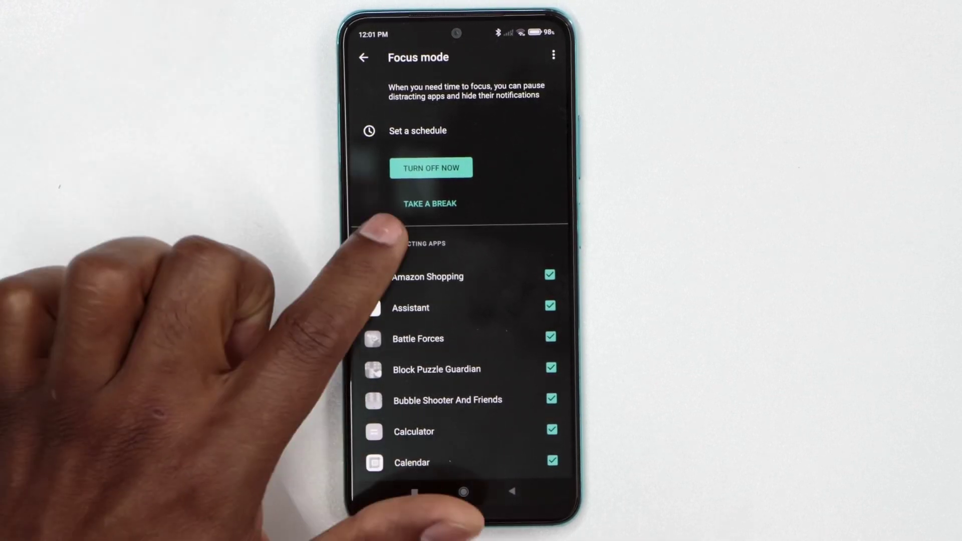
Step: Turn Focus mode off, keeping all listed apps checked as distracting
left_click(431, 167)
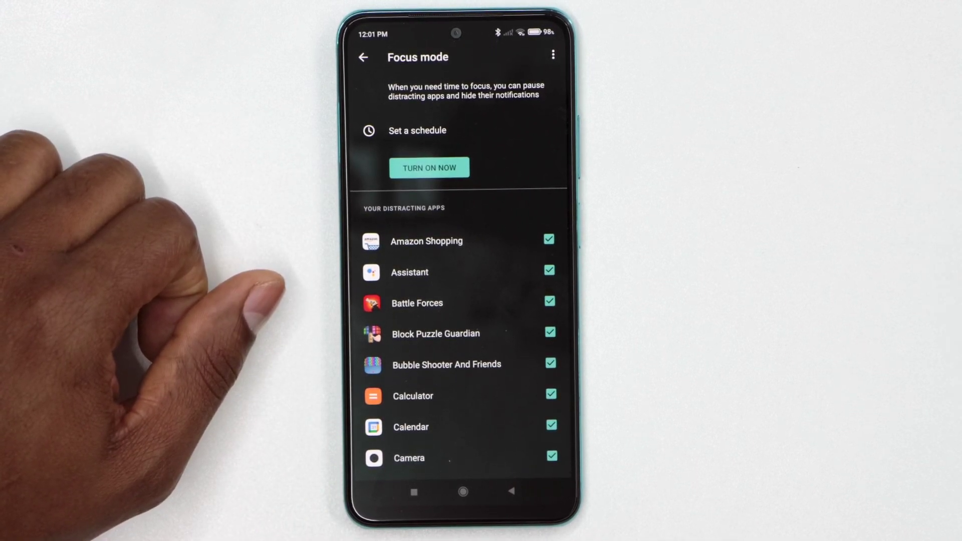
Step: Turn Focus mode back on and bring up the 5, 15 or 30 minute break choices
left_click(429, 167)
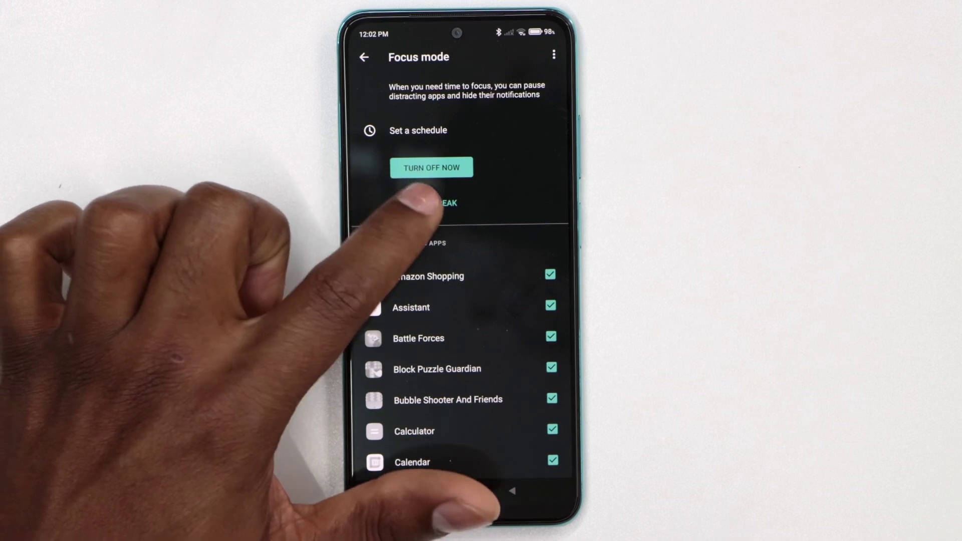
left_click(425, 204)
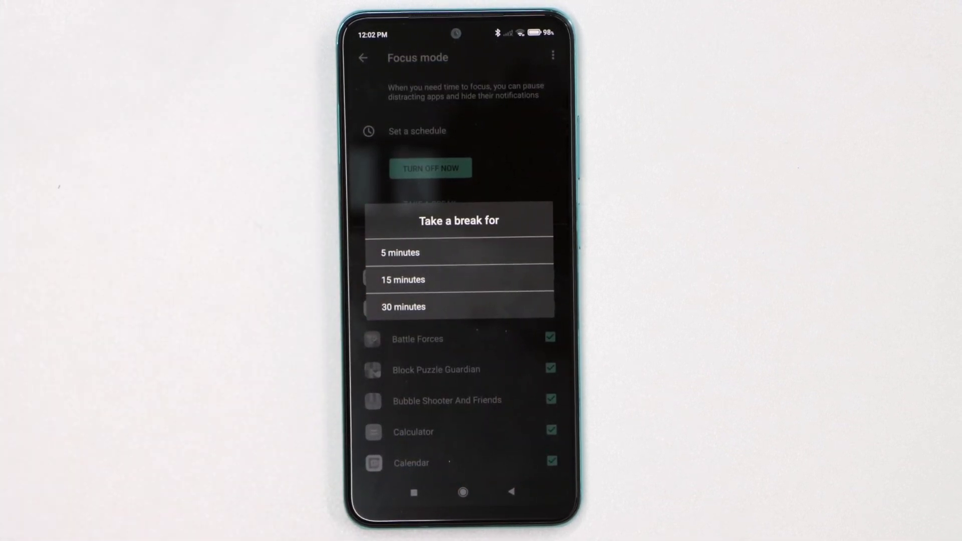
left_click(403, 279)
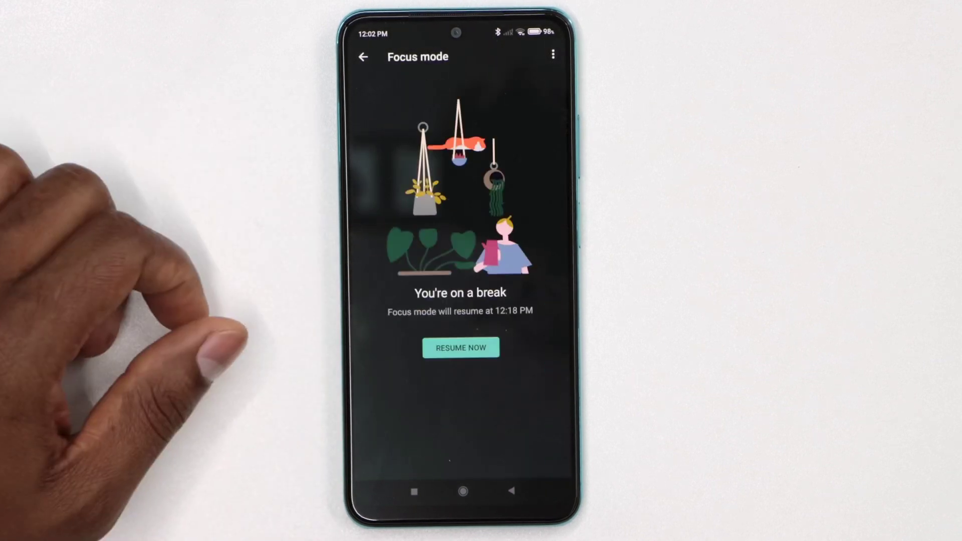